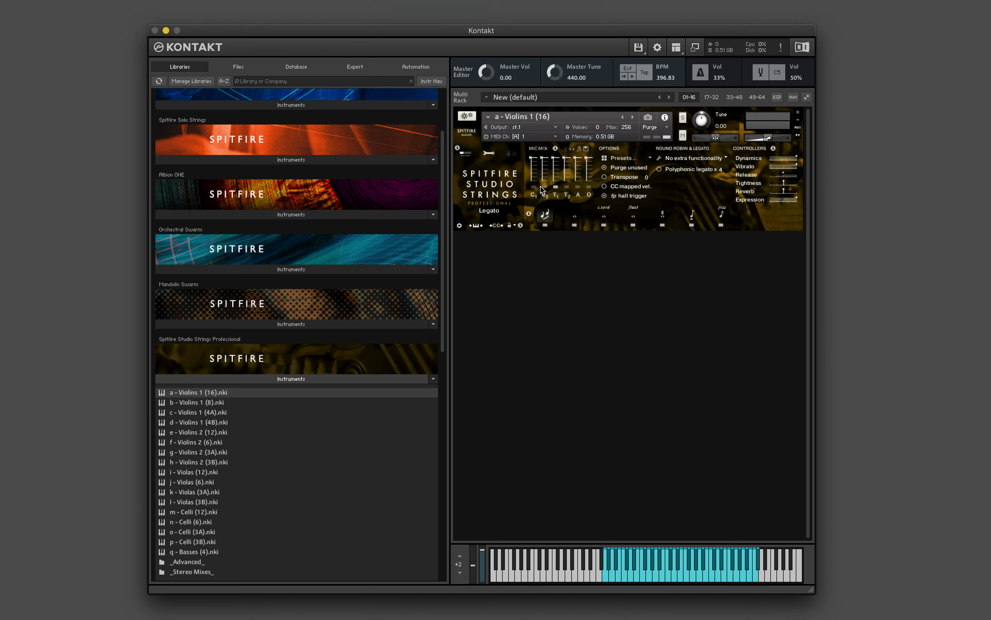
- Audition the Violins 1 (16) microphone signals separately, switching between C1, T1, T2, A and O
click(535, 187)
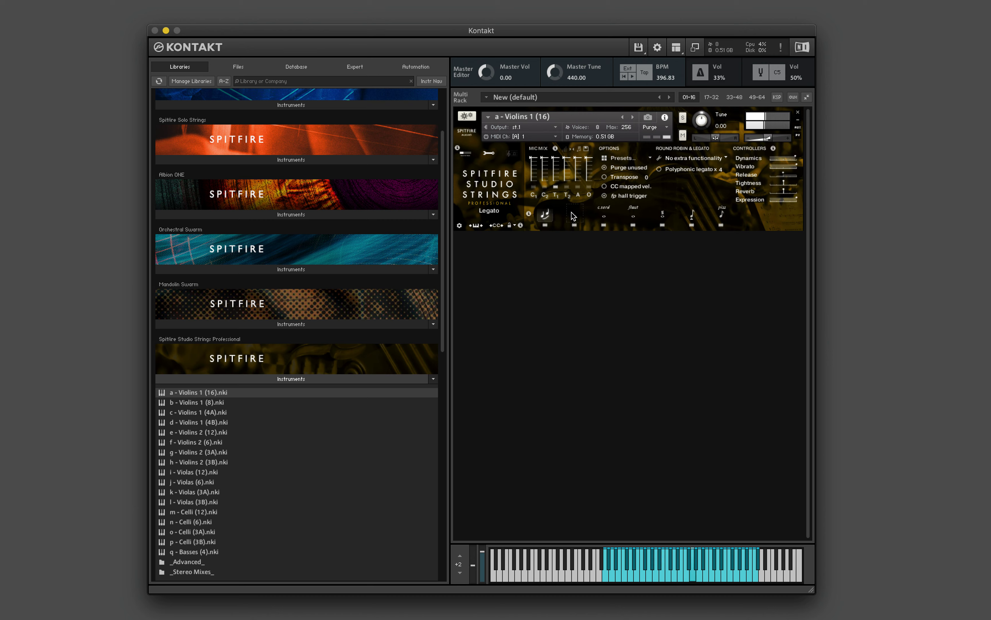
click(566, 187)
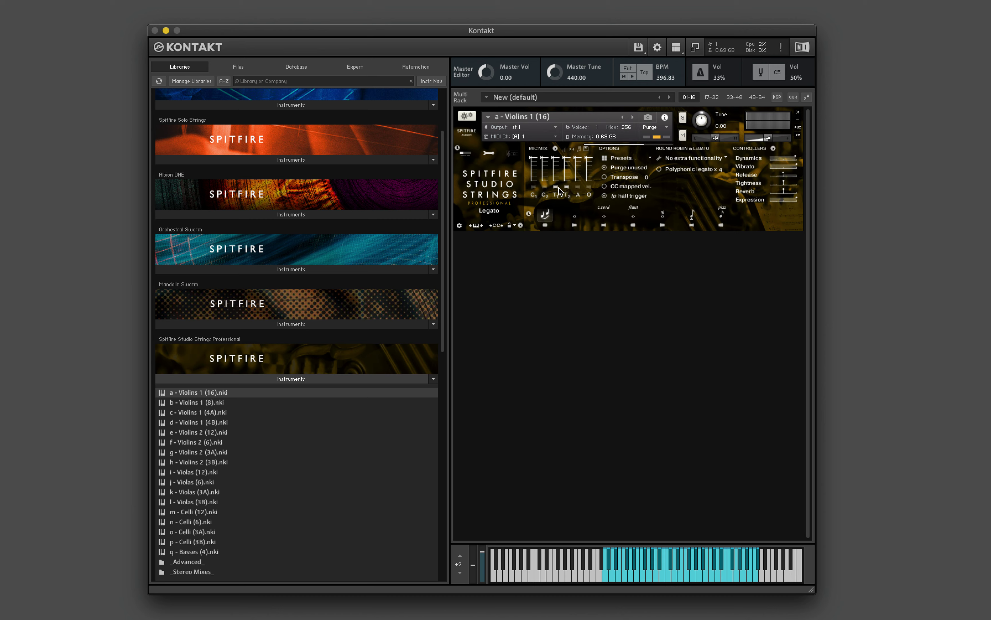
click(558, 187)
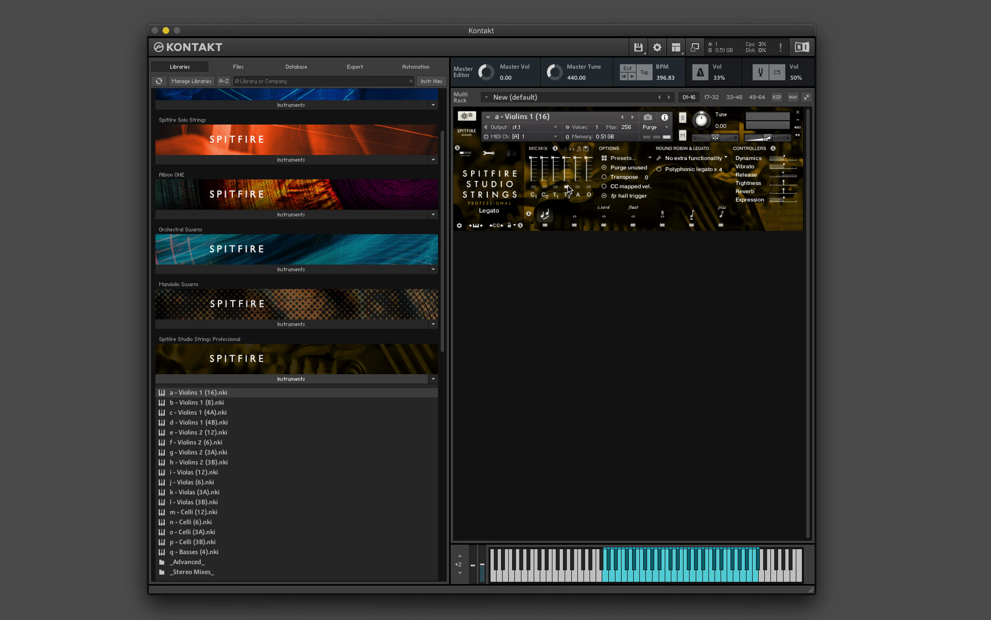
click(577, 187)
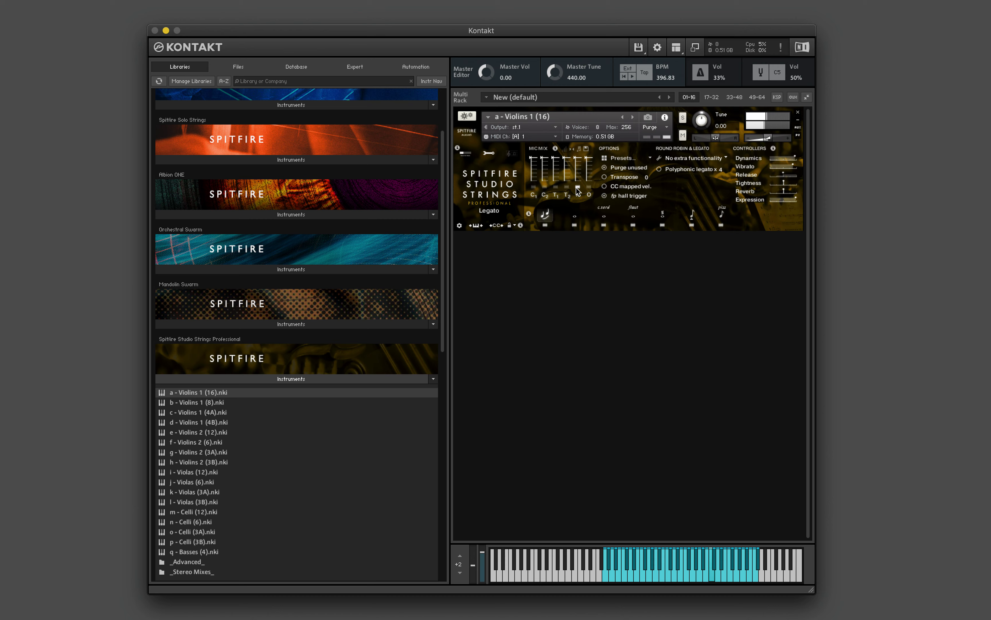
click(591, 187)
- Enable all six Violins 1 (16) microphones, C1, C2, T1, T2, A and O, and adjust their fader balance
click(534, 187)
click(545, 187)
click(556, 187)
click(567, 186)
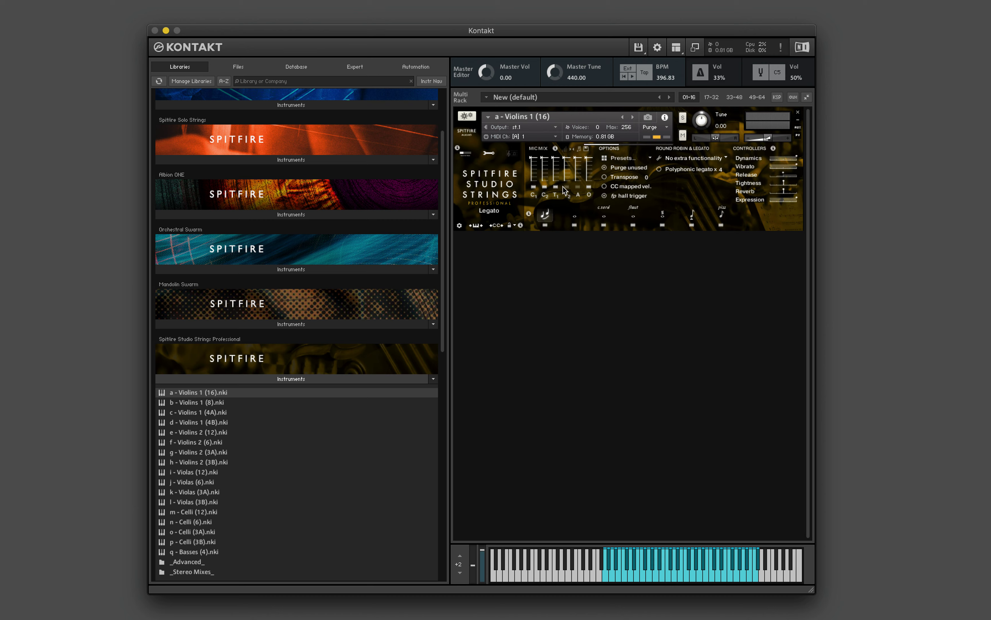
click(577, 187)
drag(542, 172, 593, 181)
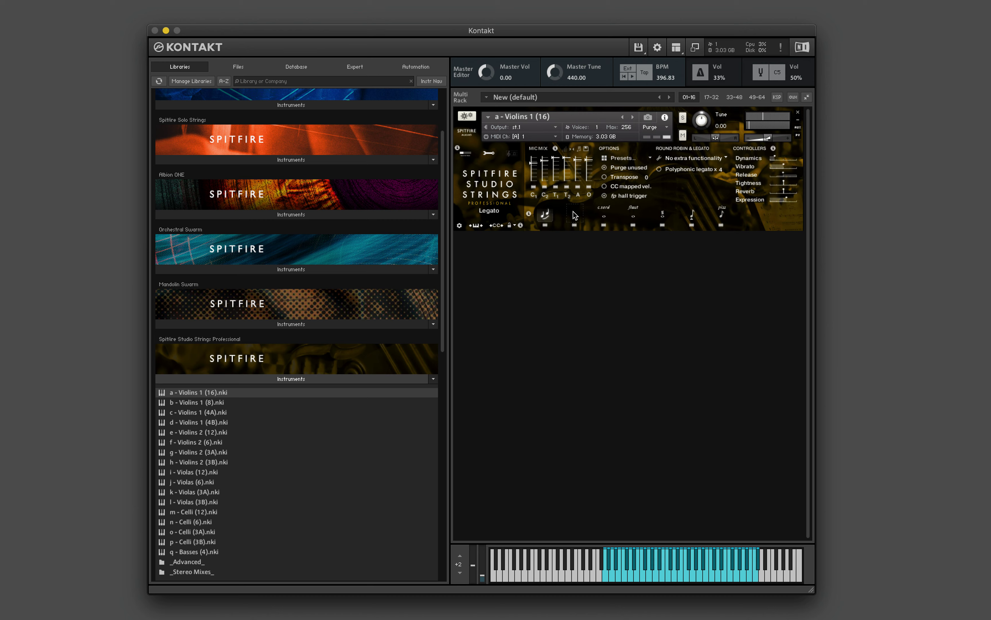
- Audition the Violins 1 (16) articulations in turn: Long, Long CS, flautando, tremolo, Spiccato and Pizzicato
click(575, 214)
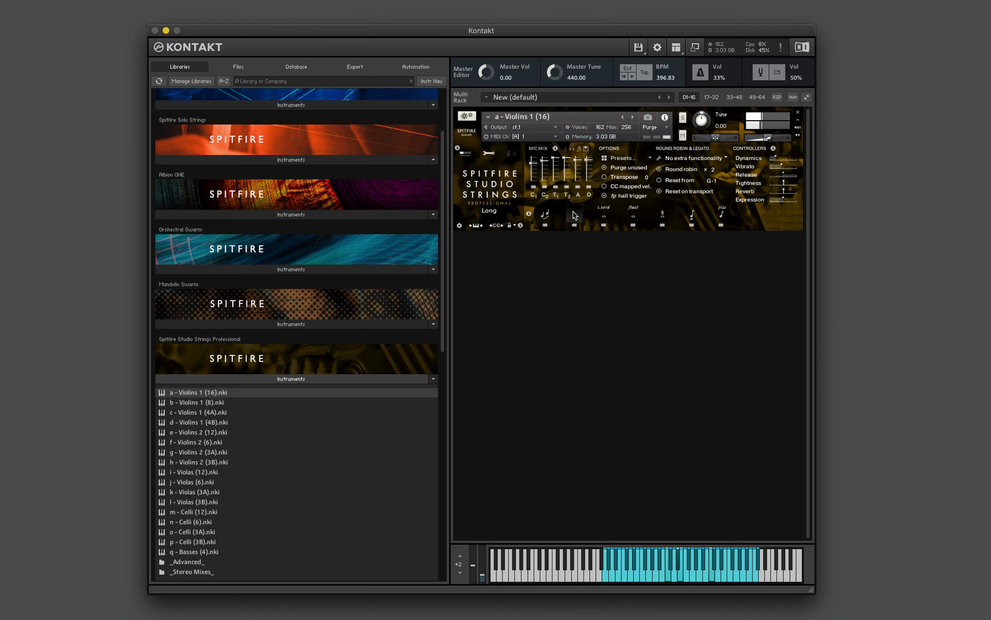
click(602, 216)
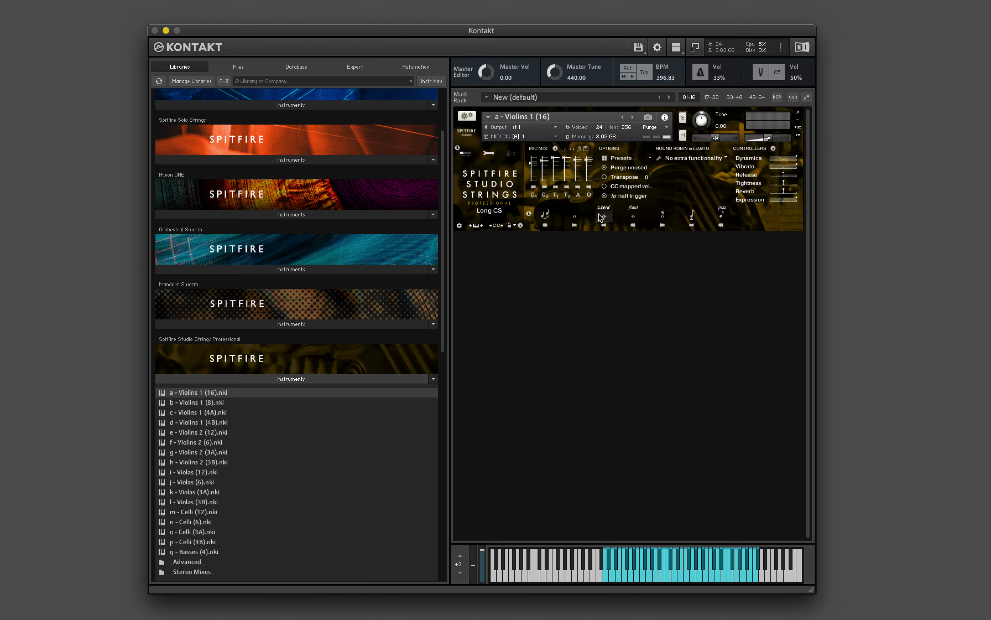
click(639, 217)
click(661, 219)
click(691, 221)
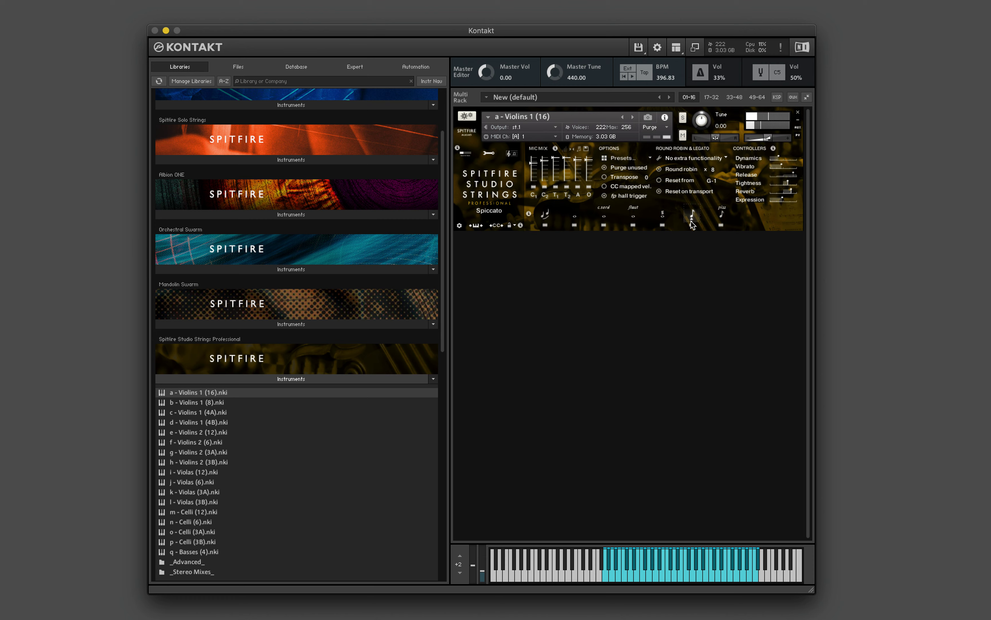
click(721, 217)
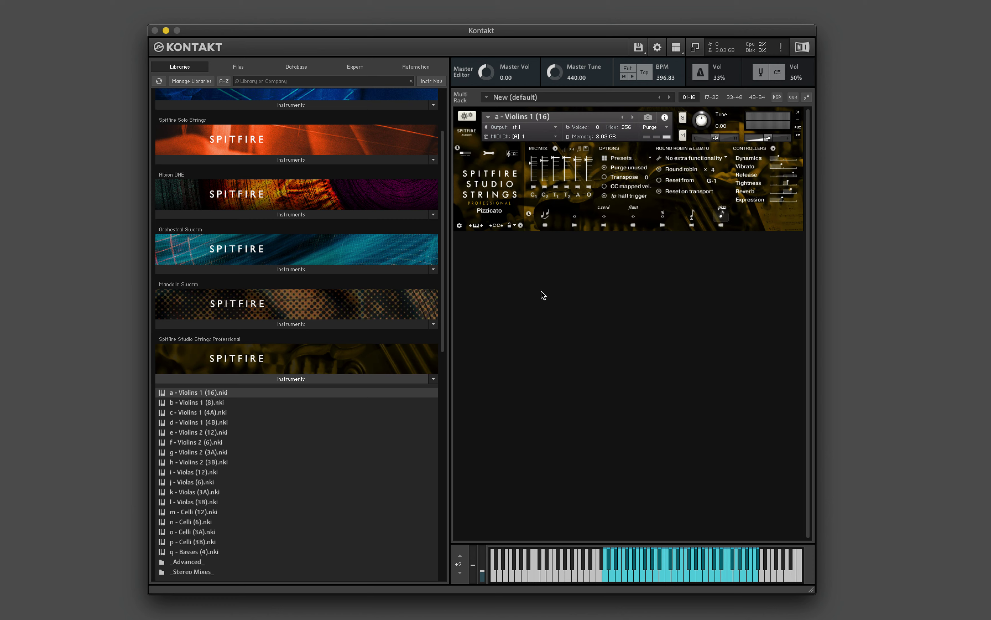
- Remove the Violins 1 (16) instrument without saving its changes and load q - Basses (4)
click(798, 112)
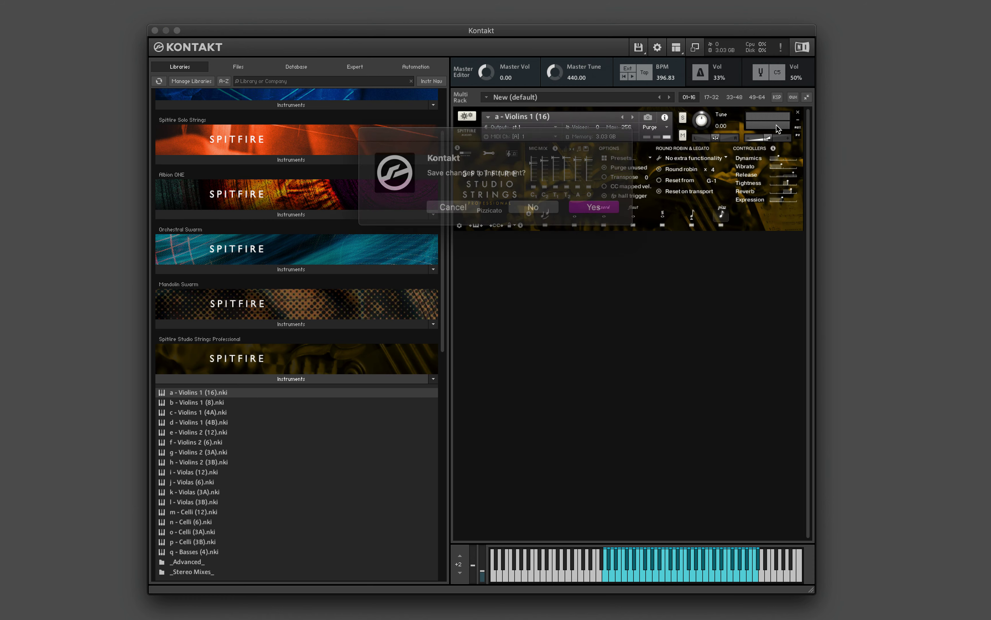
click(532, 207)
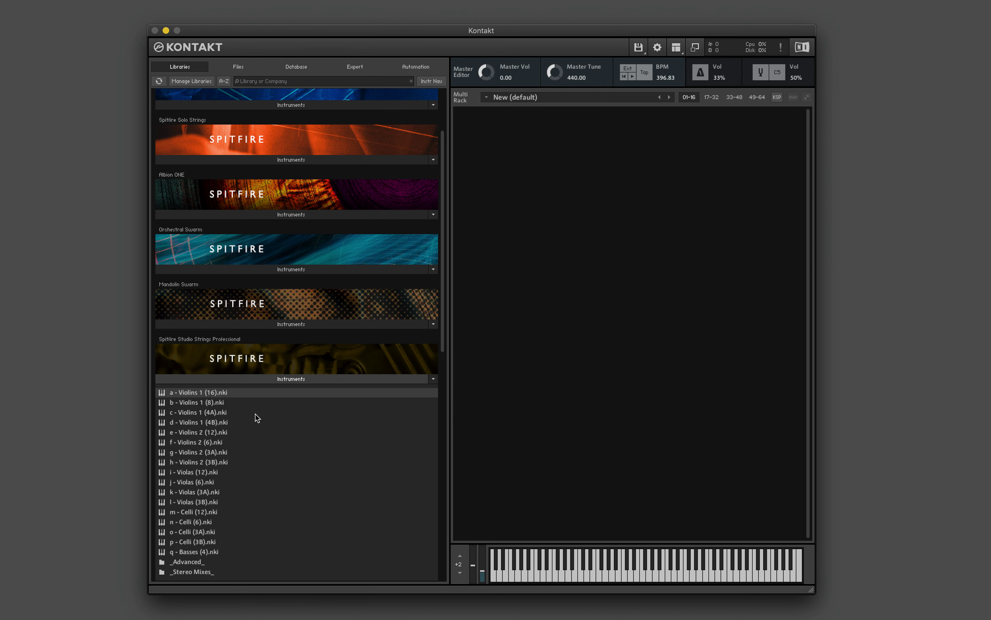
scroll(256, 414, down, 3)
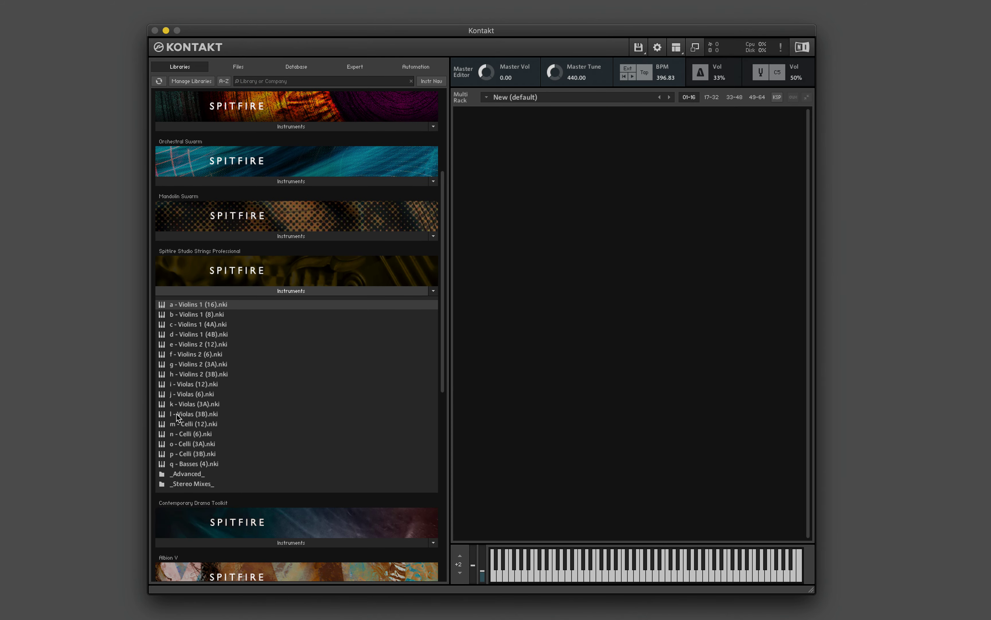
click(195, 465)
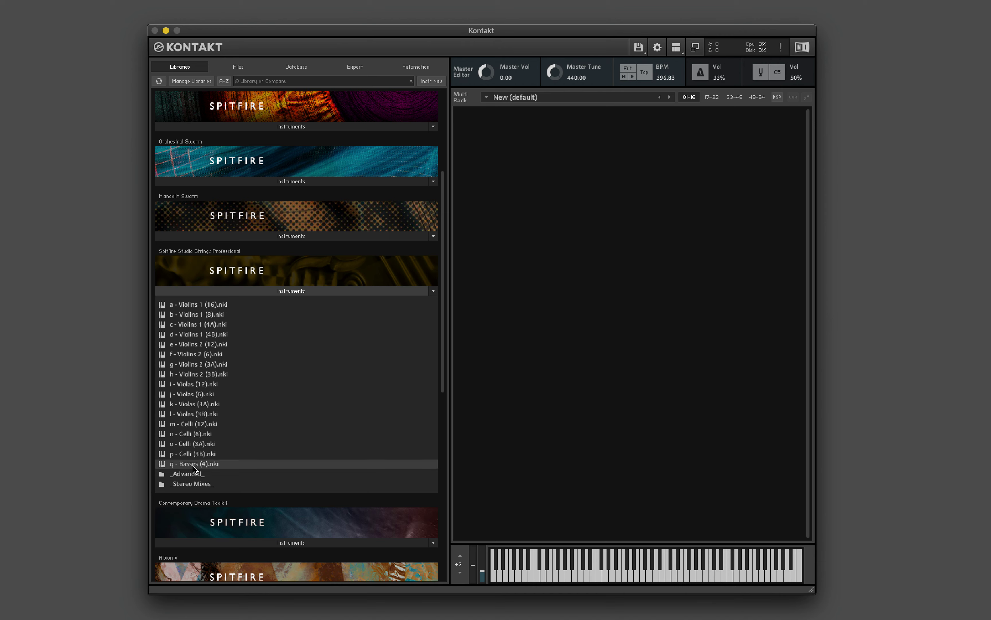
double_click(194, 465)
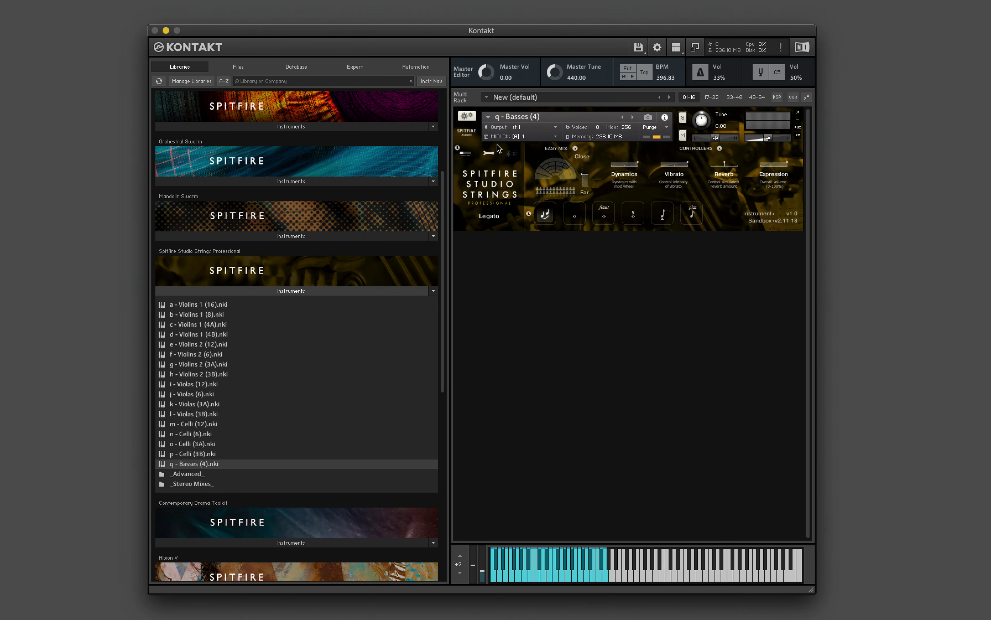
- Enable and balance all six microphones in the Basses (4) detailed mixer, and select the Long articulation
click(490, 153)
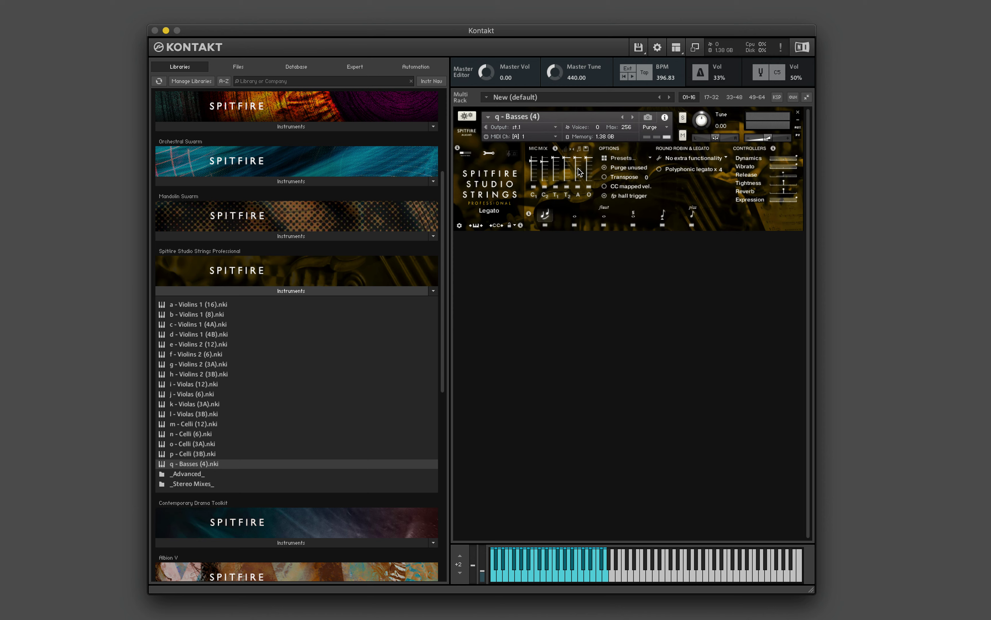
scroll(580, 174, down, 1)
scroll(588, 176, down, 1)
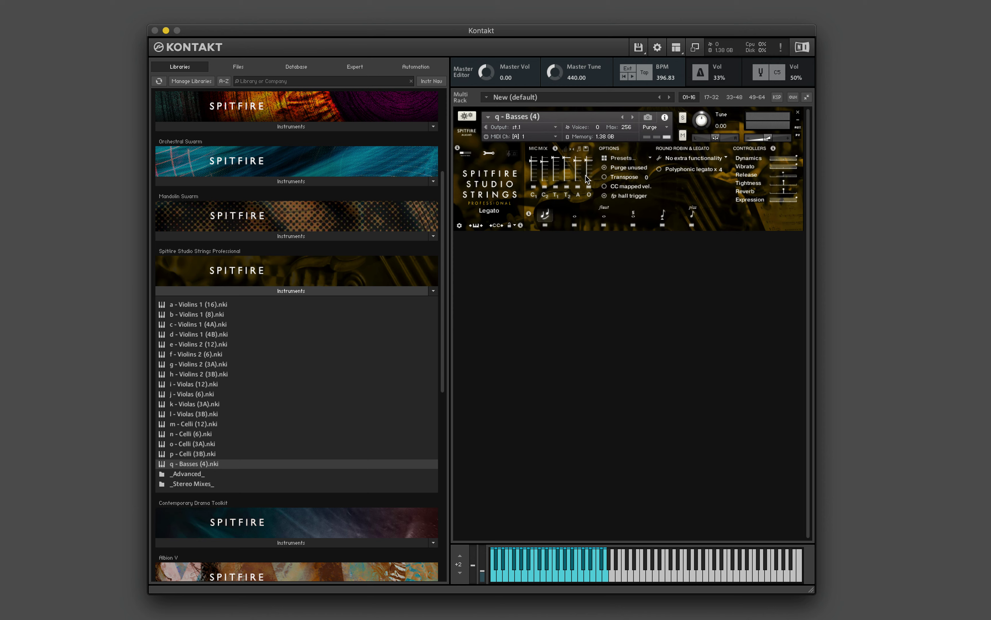
click(575, 215)
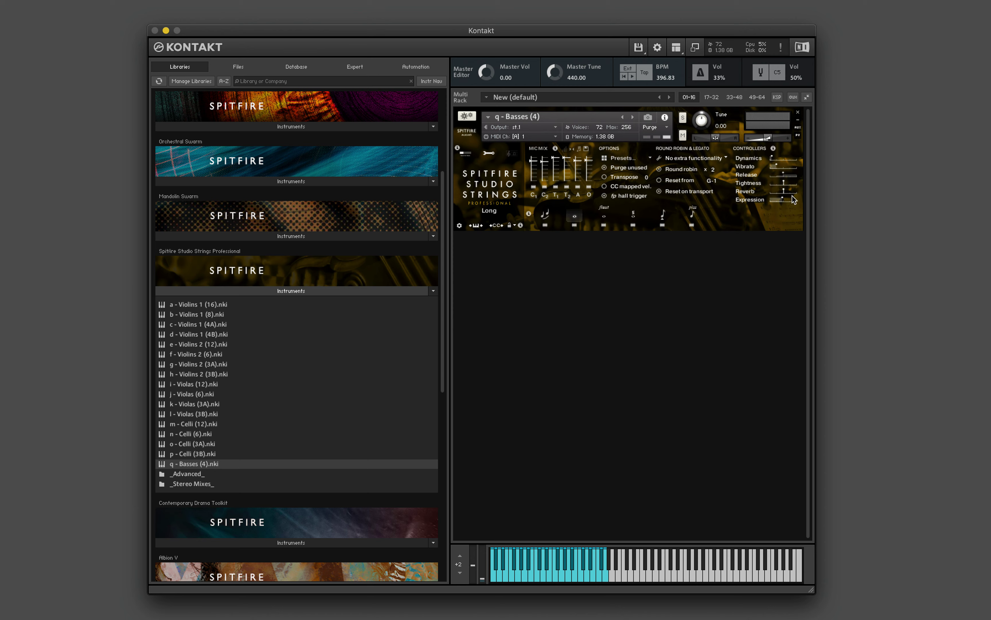
- Remove the Basses without saving and load a - Violins 1 (16) - Decorative techniques from the Advanced library's Extended techniques folder
click(797, 113)
click(519, 204)
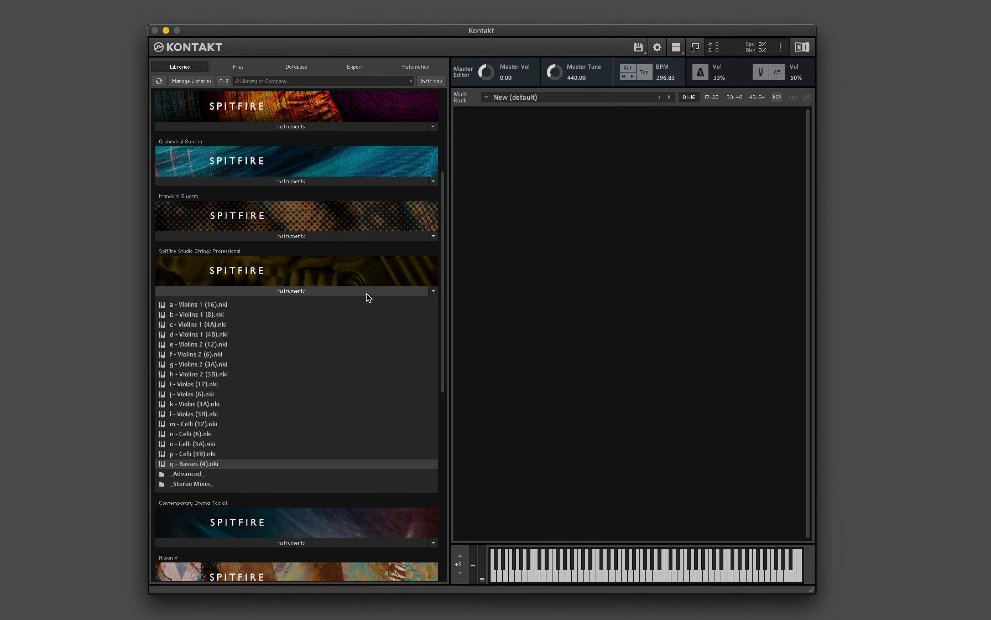
click(186, 475)
click(198, 317)
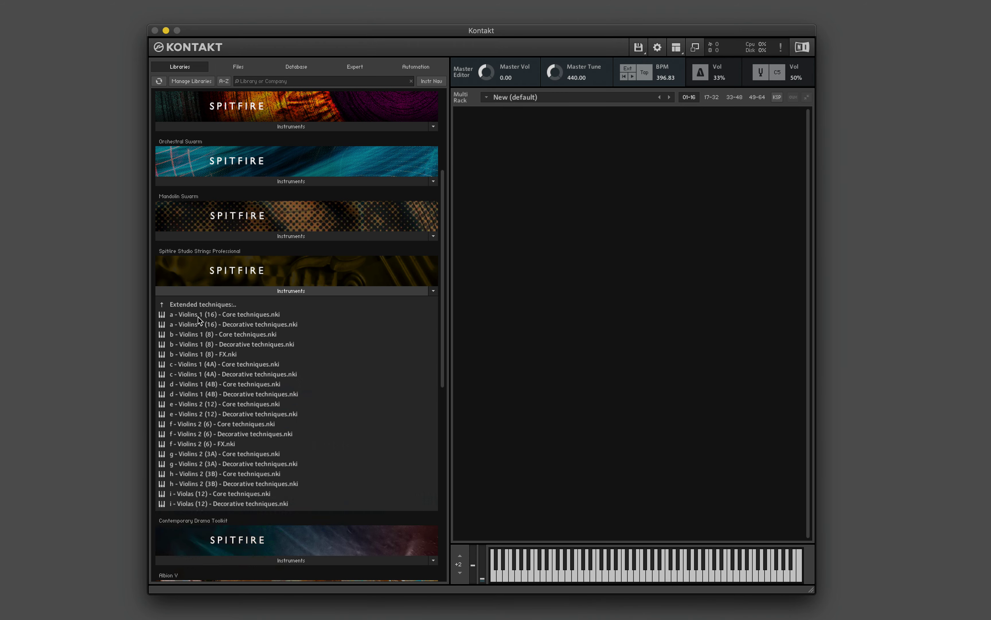
scroll(202, 345, down, 5)
scroll(243, 267, up, 3)
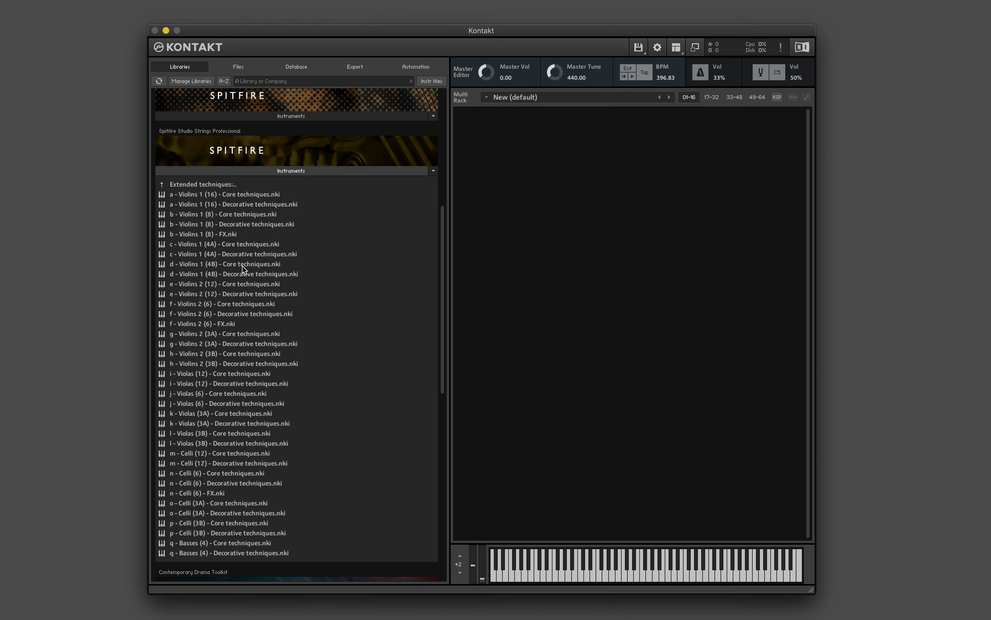
double_click(244, 204)
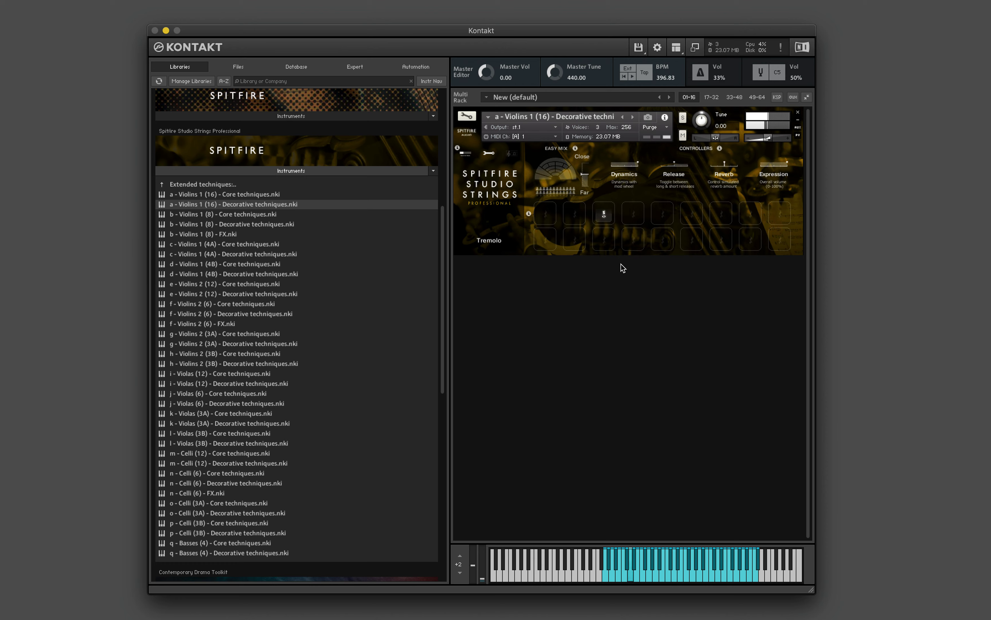
- Enable all six microphones in the Decorative techniques patch's detailed mixer and balance their faders
click(489, 153)
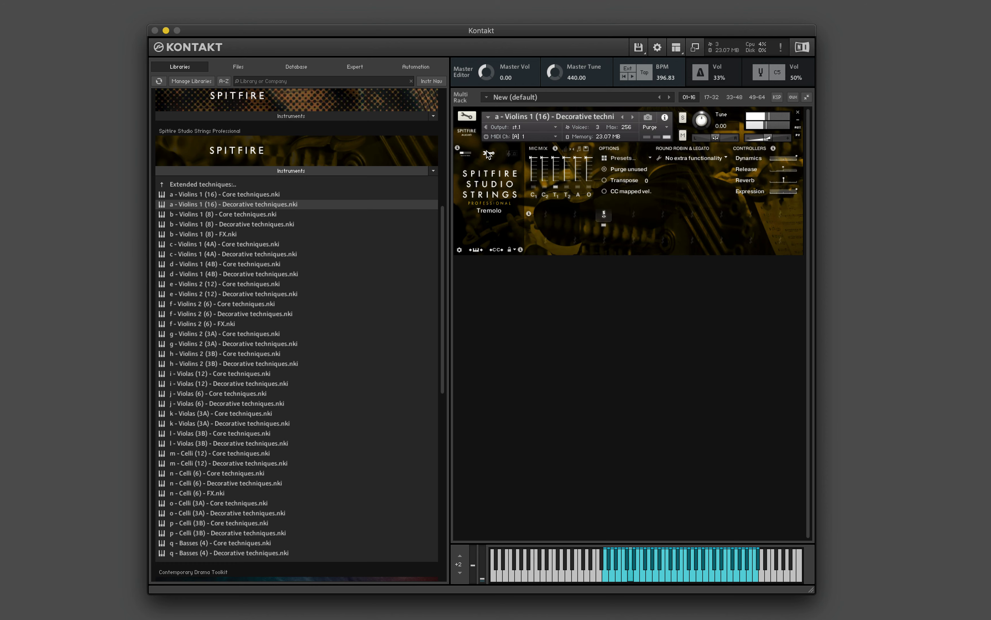
click(544, 187)
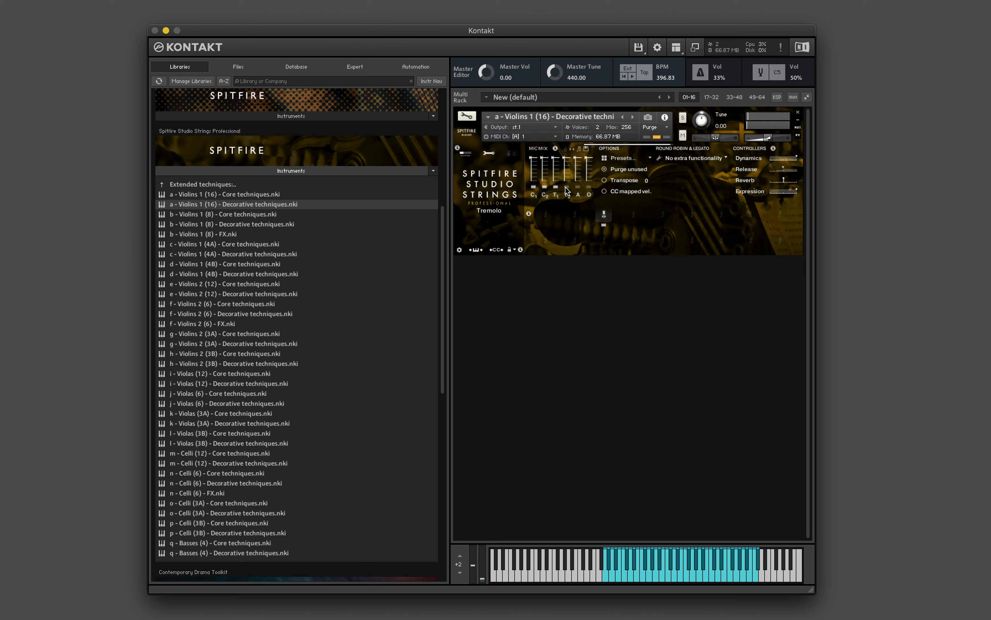
click(577, 186)
click(588, 186)
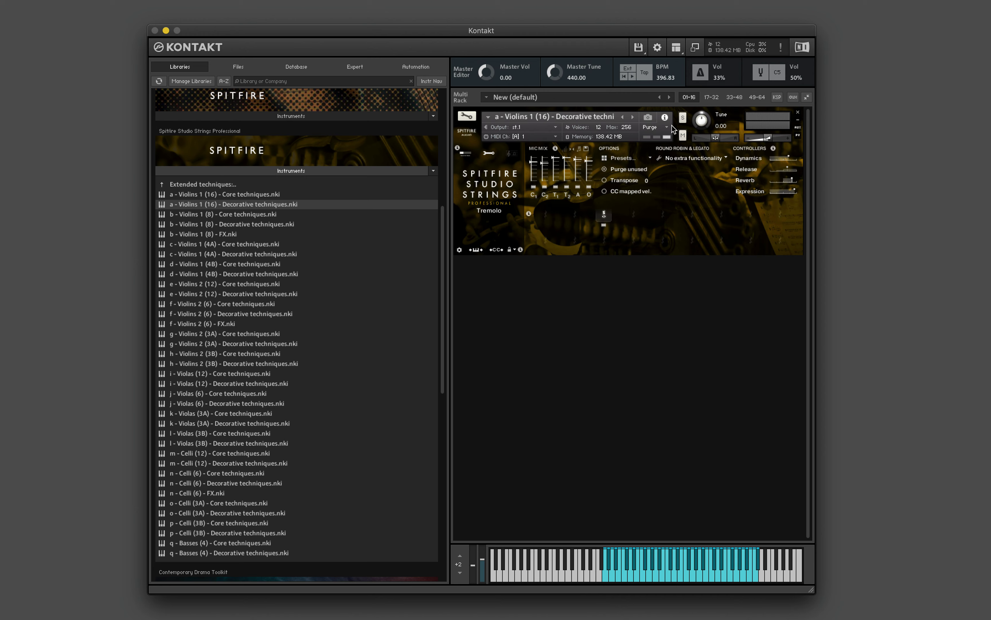
- Switch the instrument to the a - Violins 1 (16) - Core techniques patch and select its pizzicato articulation
click(623, 117)
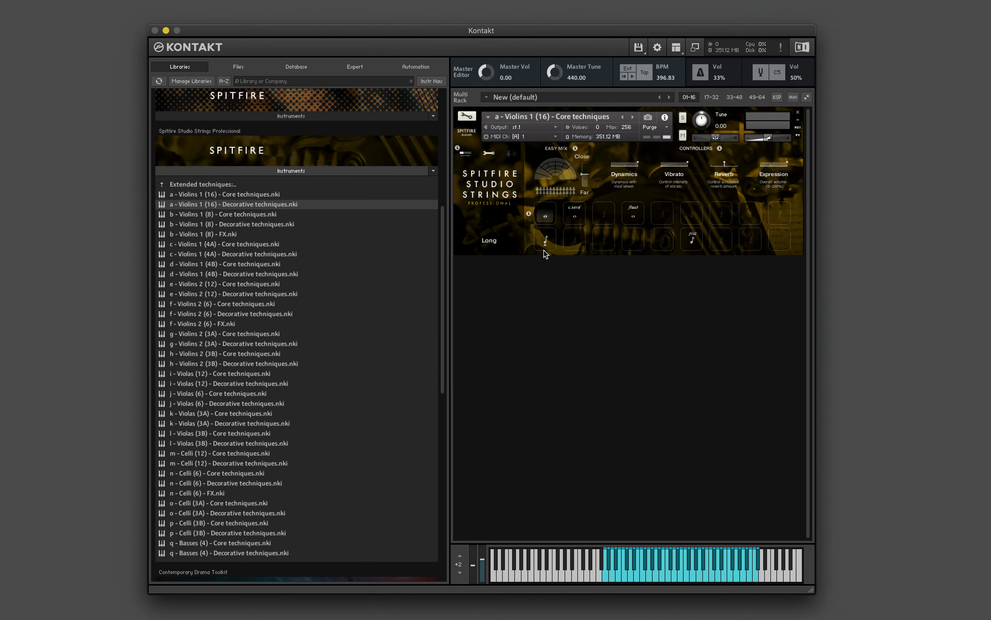
click(692, 244)
- Remove the Core techniques instrument without saving and open the Legato techniques folder of the Advanced patches
click(797, 114)
click(519, 202)
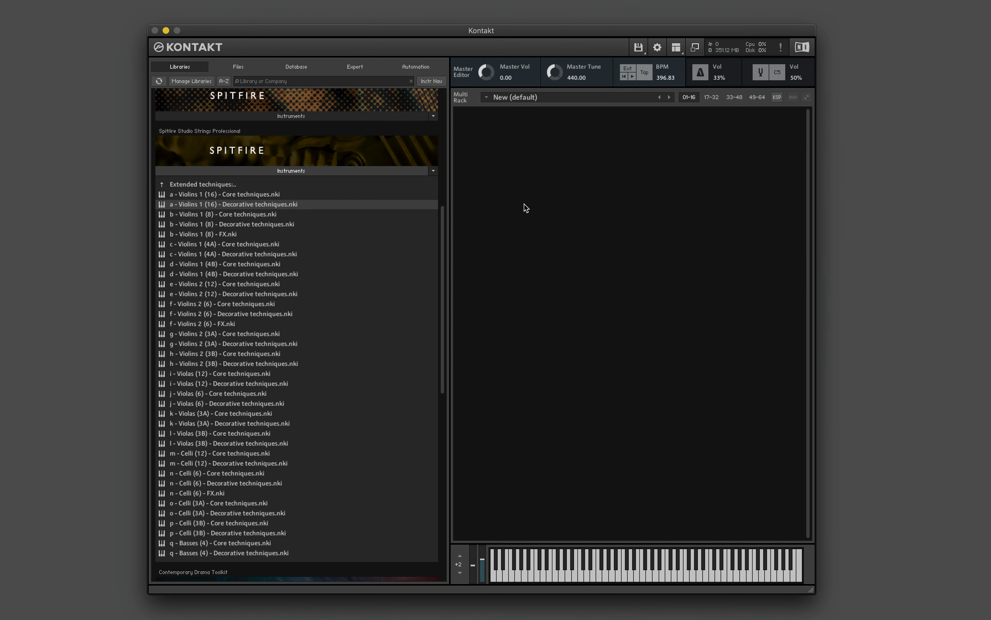
click(277, 185)
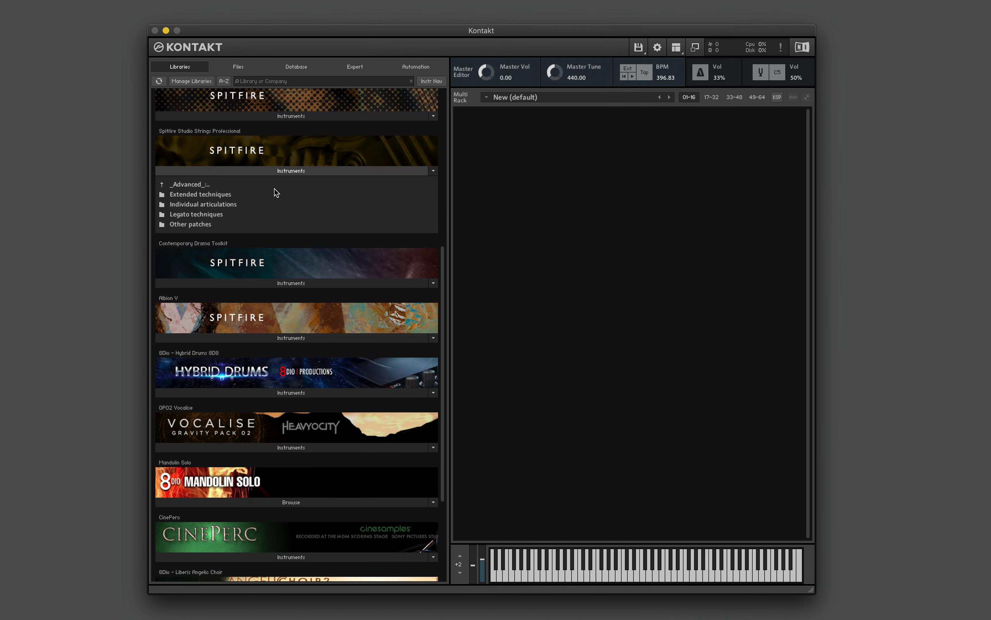
click(193, 215)
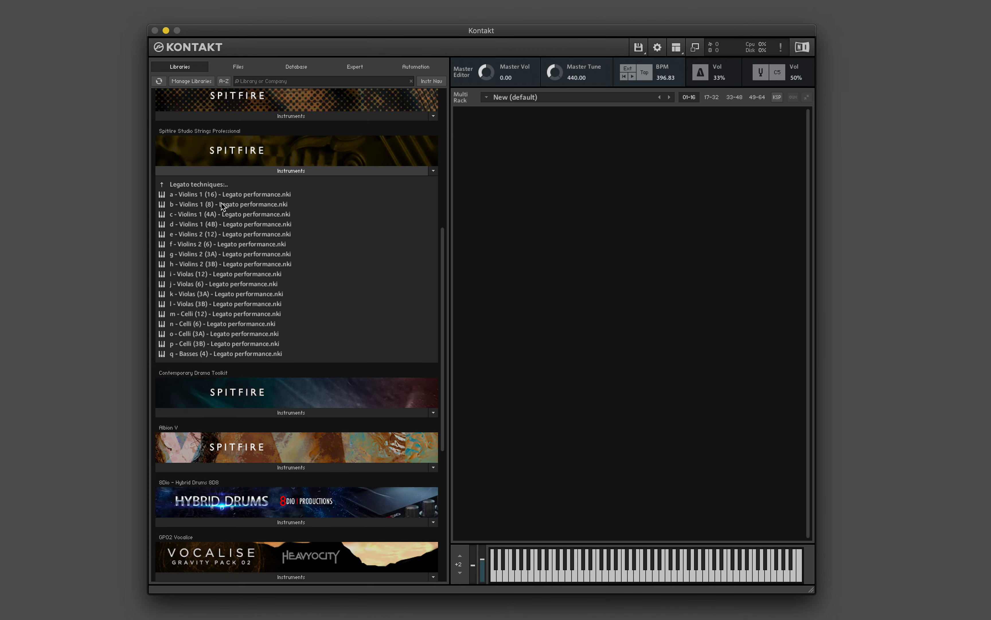
- Look through the patches in the Other patches folder and return to the Studio Strings Professional top-level instrument list
click(203, 186)
click(196, 225)
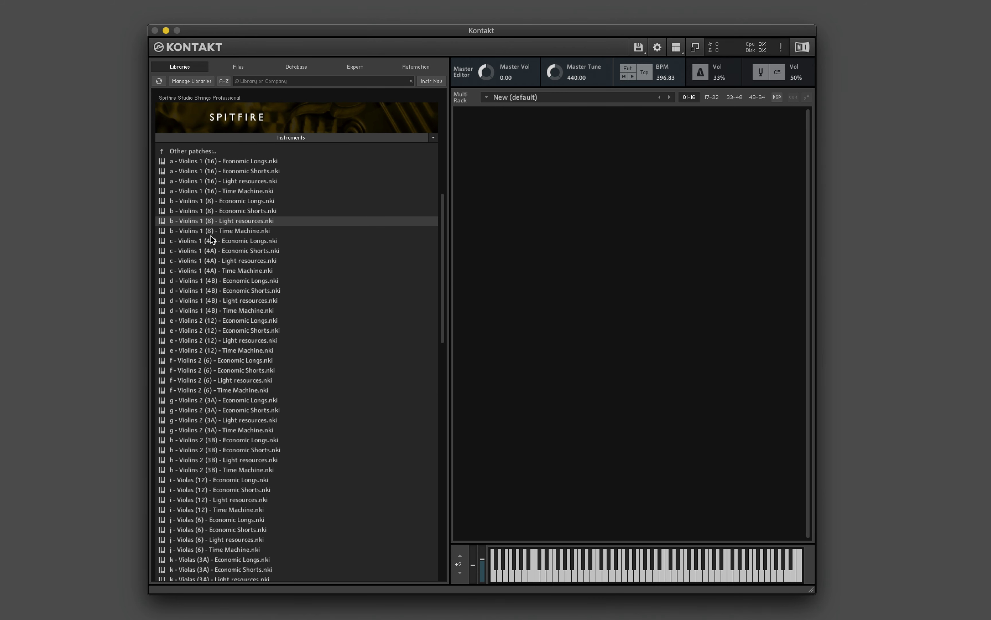
scroll(213, 239, down, 10)
scroll(212, 239, up, 10)
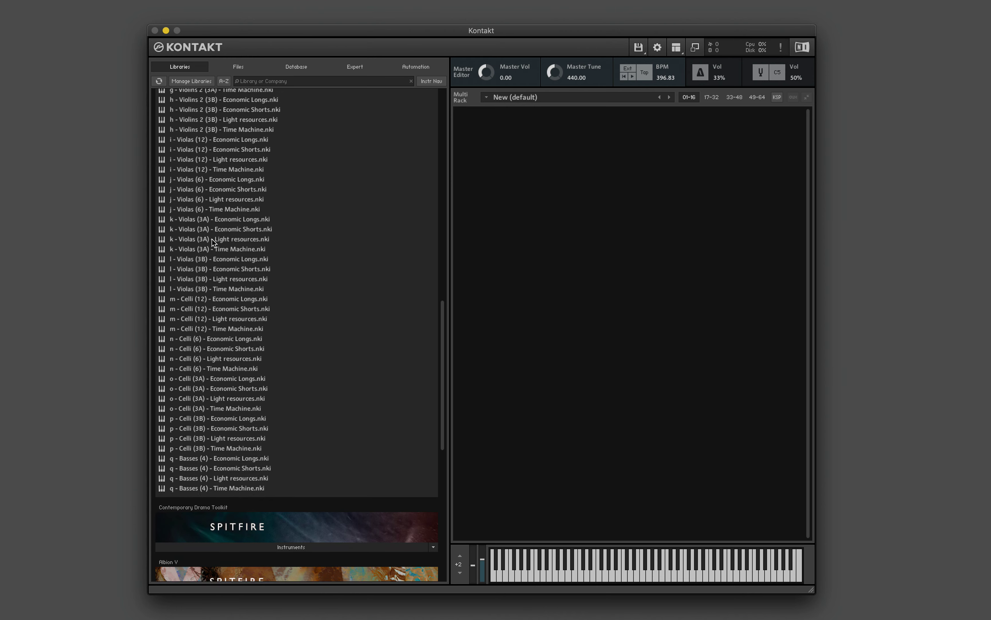
click(199, 168)
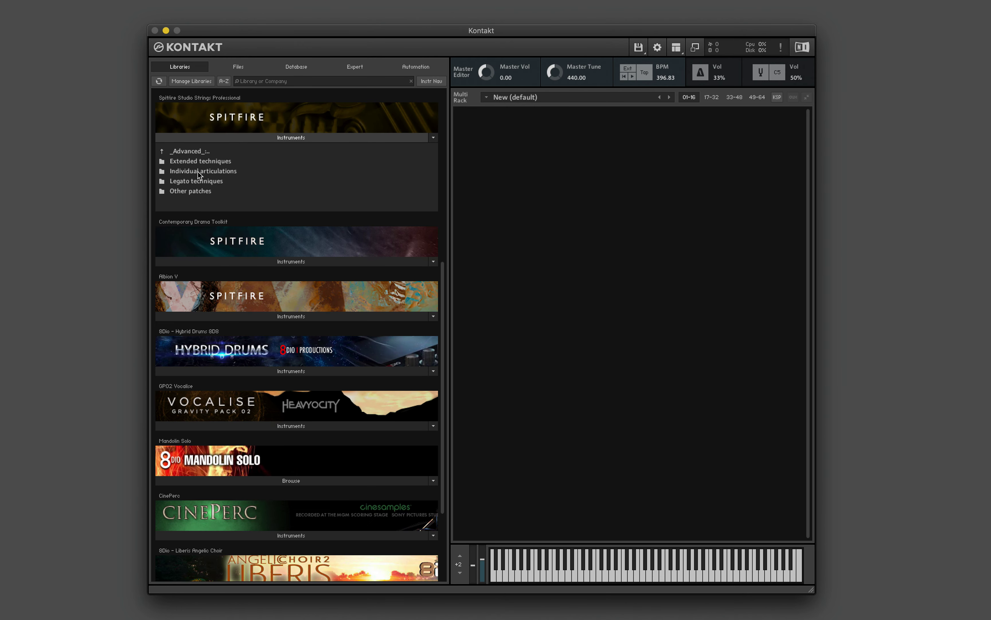
click(188, 152)
scroll(205, 234, up, 5)
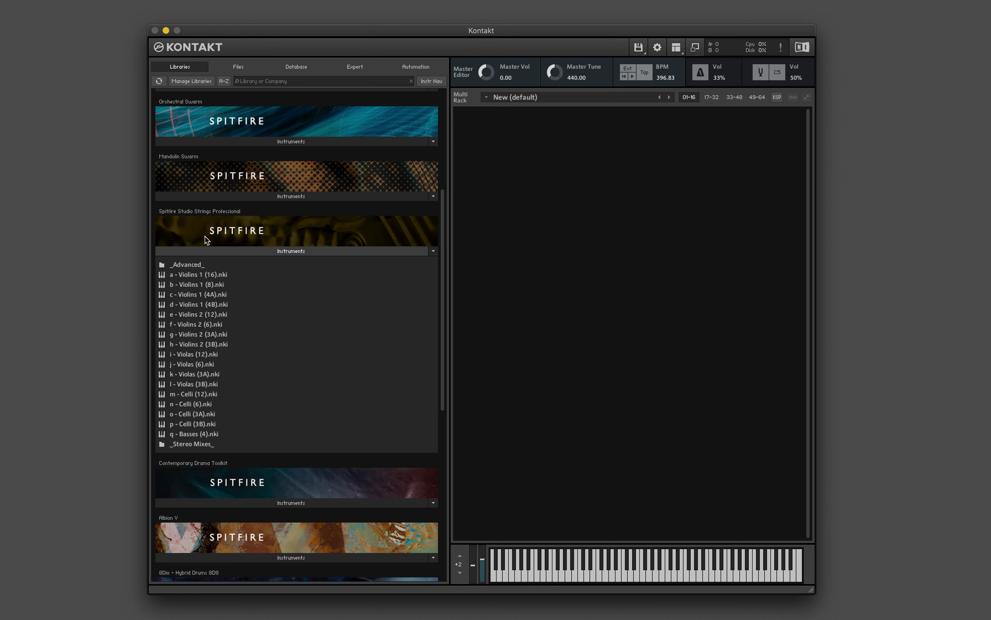